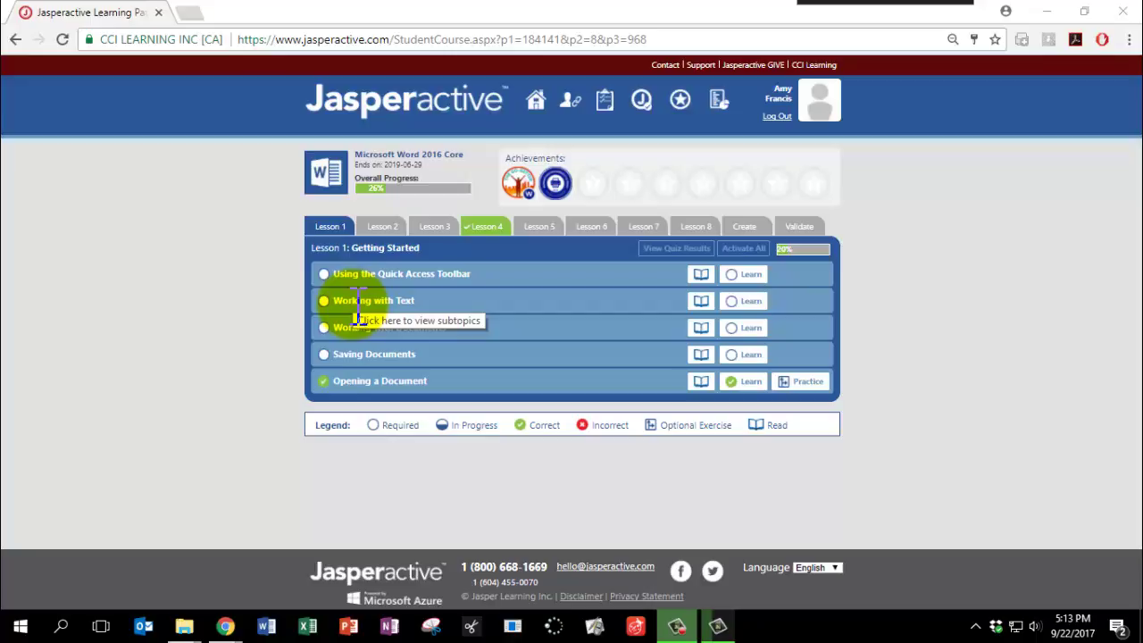
Launch the Working with Text Learn exercise from Jasperactive and continue into Word
left_click(738, 305)
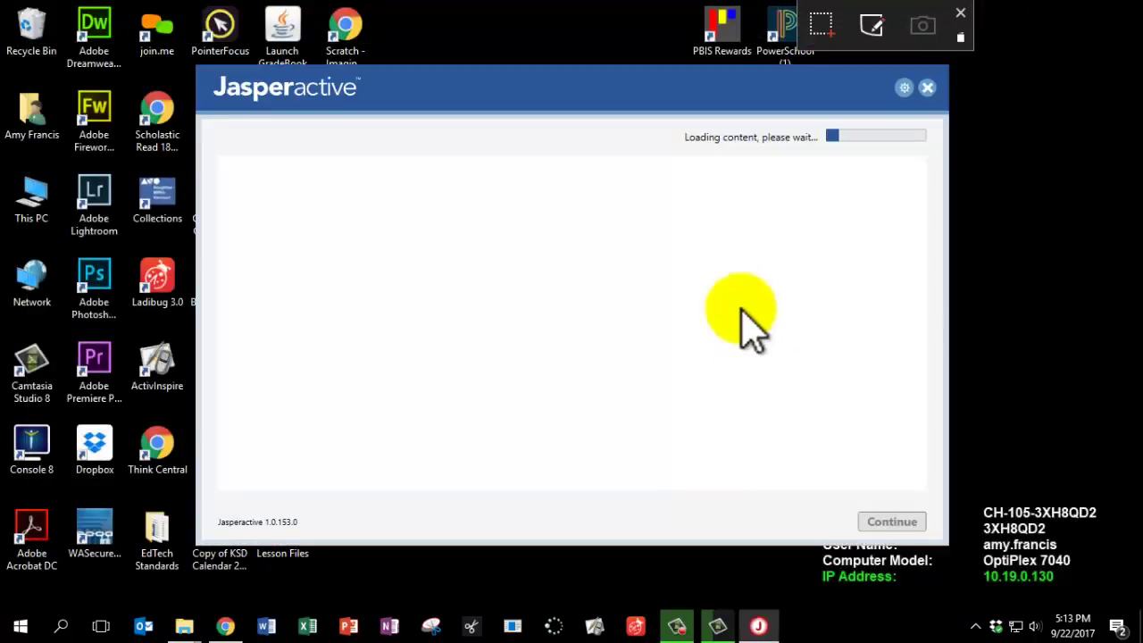
left_click(893, 498)
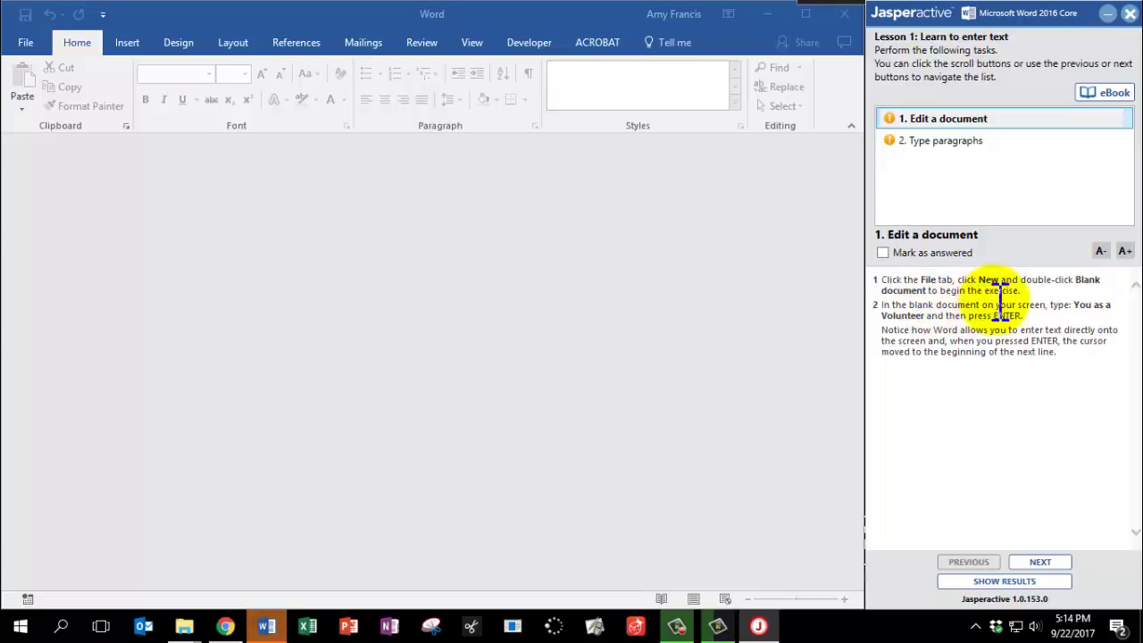
Create a new blank Word document from File > New
left_click(27, 46)
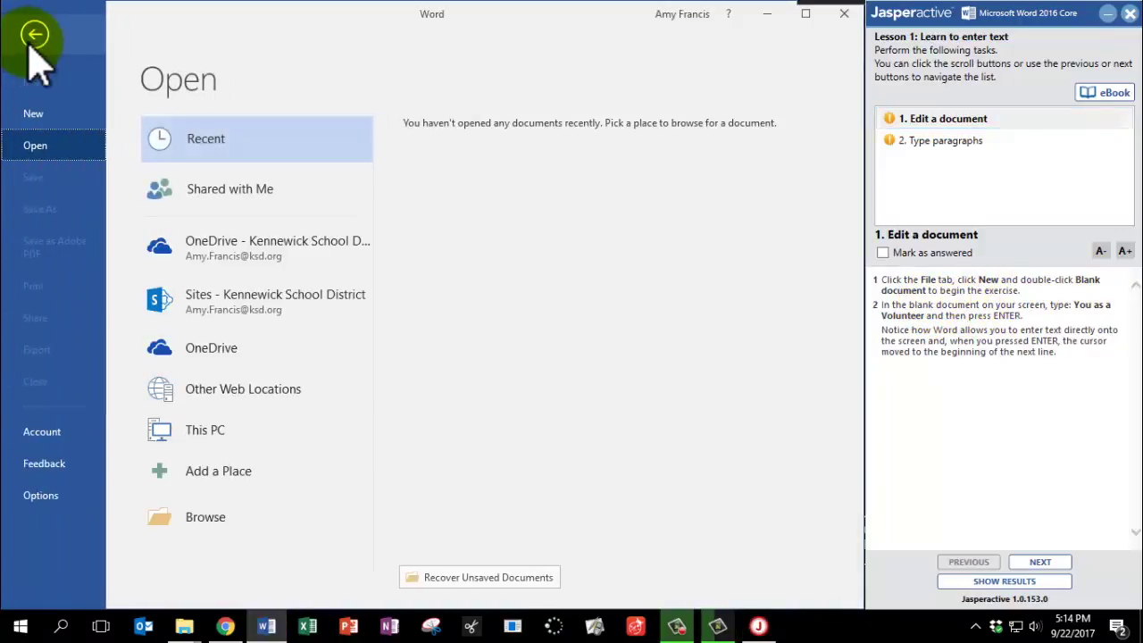
left_click(34, 123)
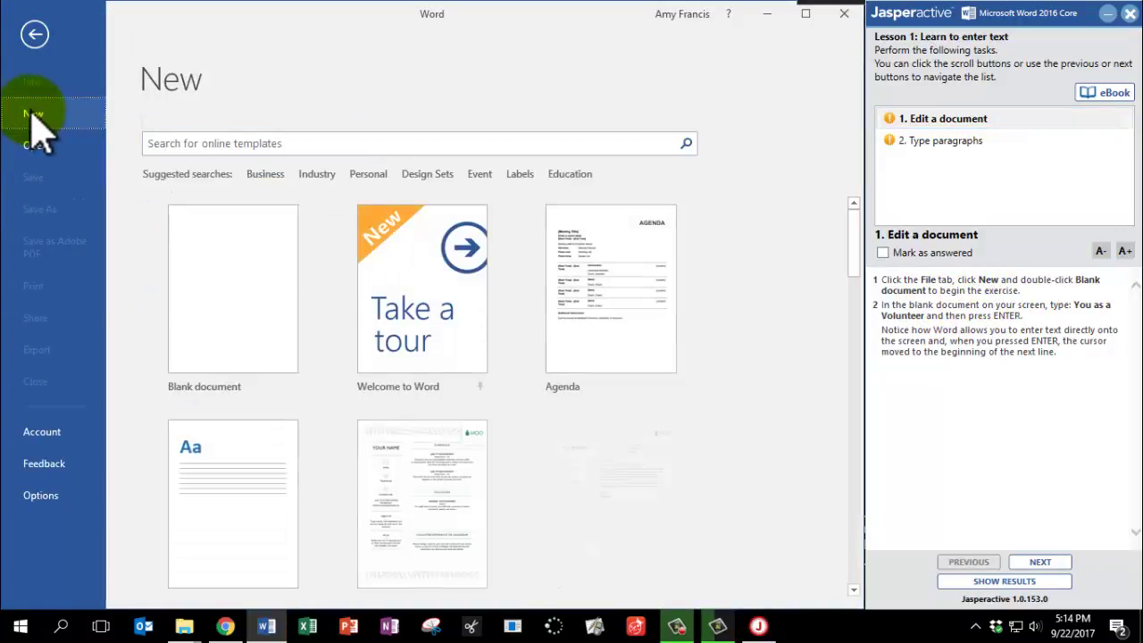
left_click(228, 315)
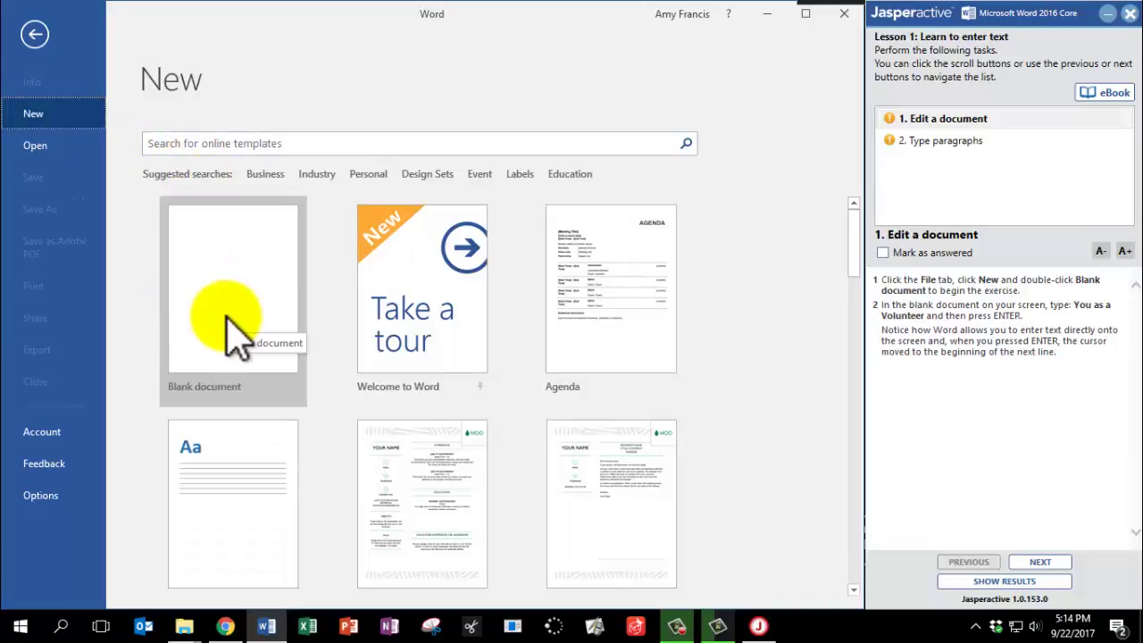
double_click(226, 315)
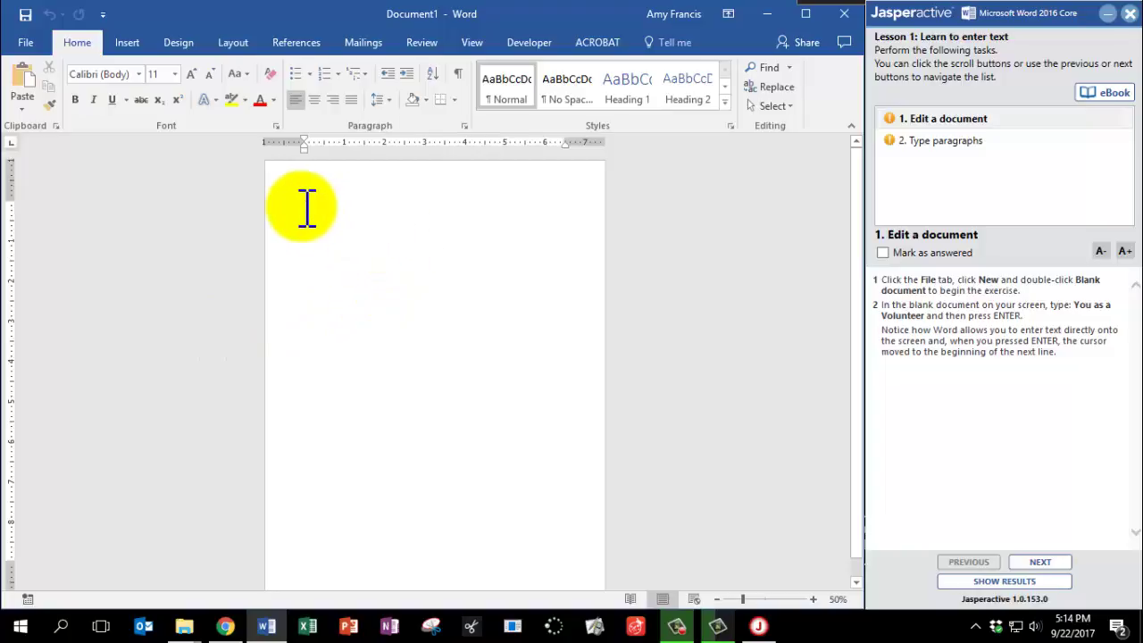
Type the title 'You as a Volunteer' followed by an empty line
type("You as a Volunteer")
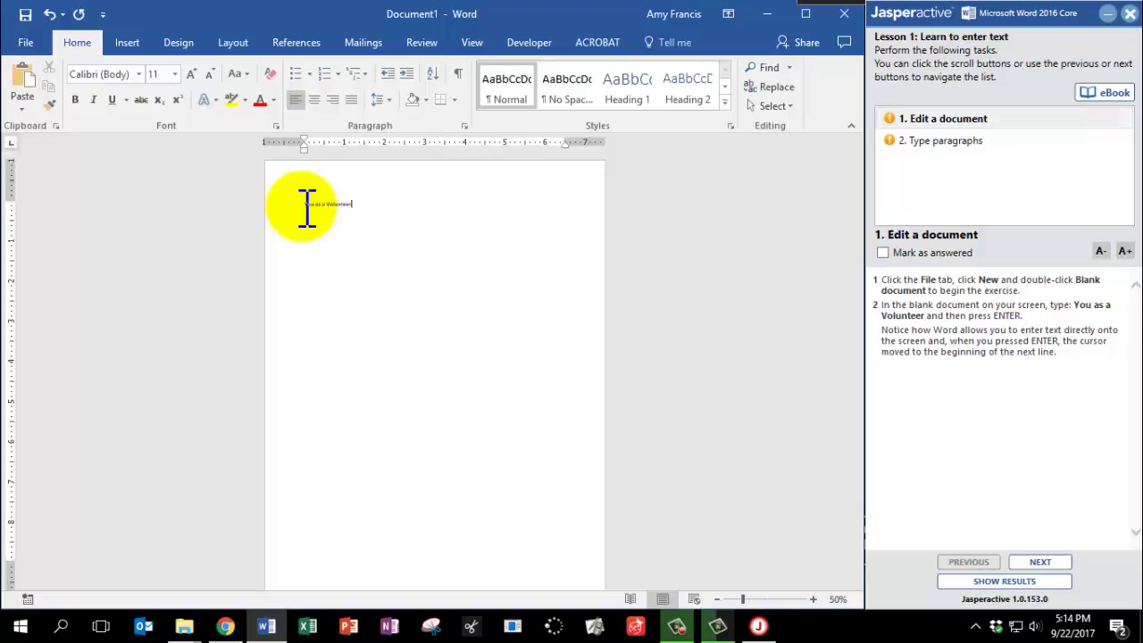
key("Return")
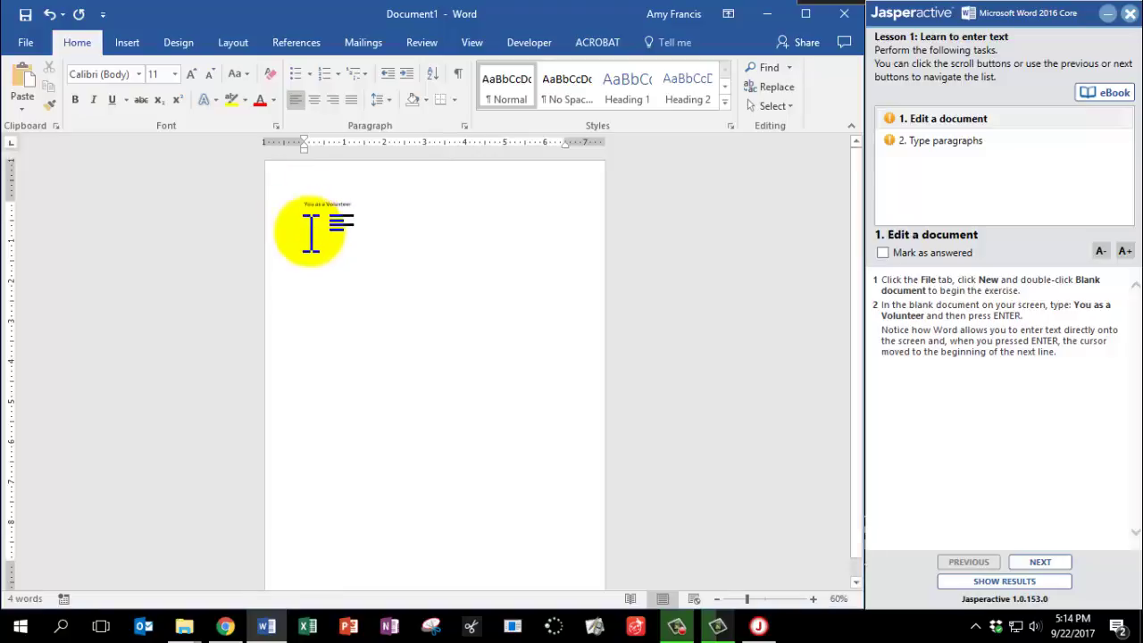
scroll(308, 235, "up", 6)
scroll(302, 268, "up", 1)
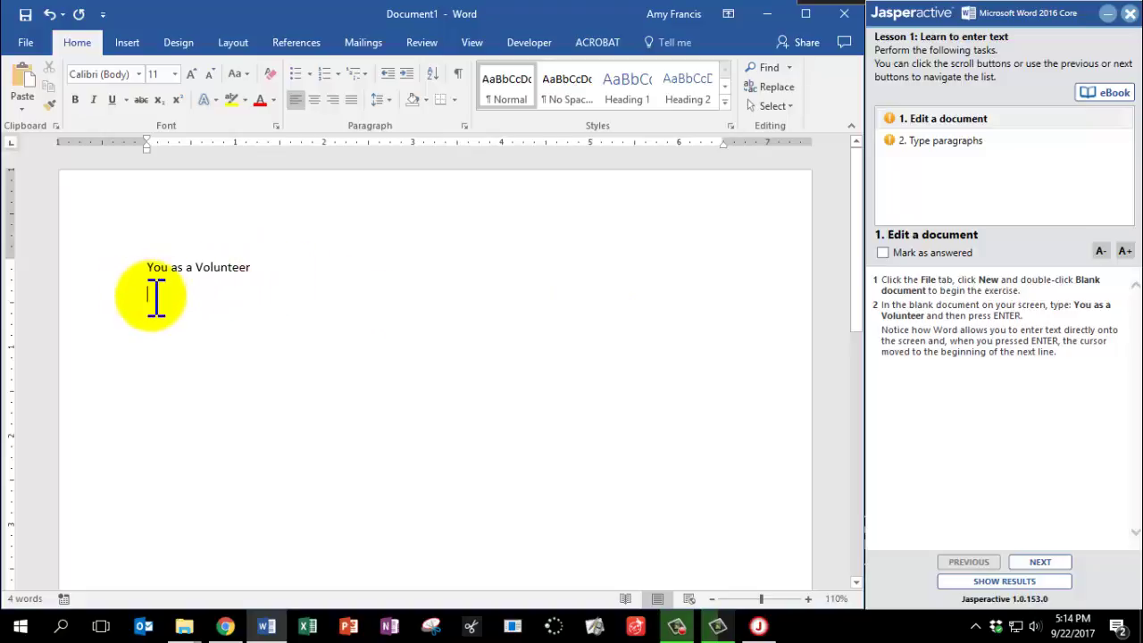
Mark the title task answered, go to Type paragraphs, and enlarge its instruction text twice with A+
left_click(882, 254)
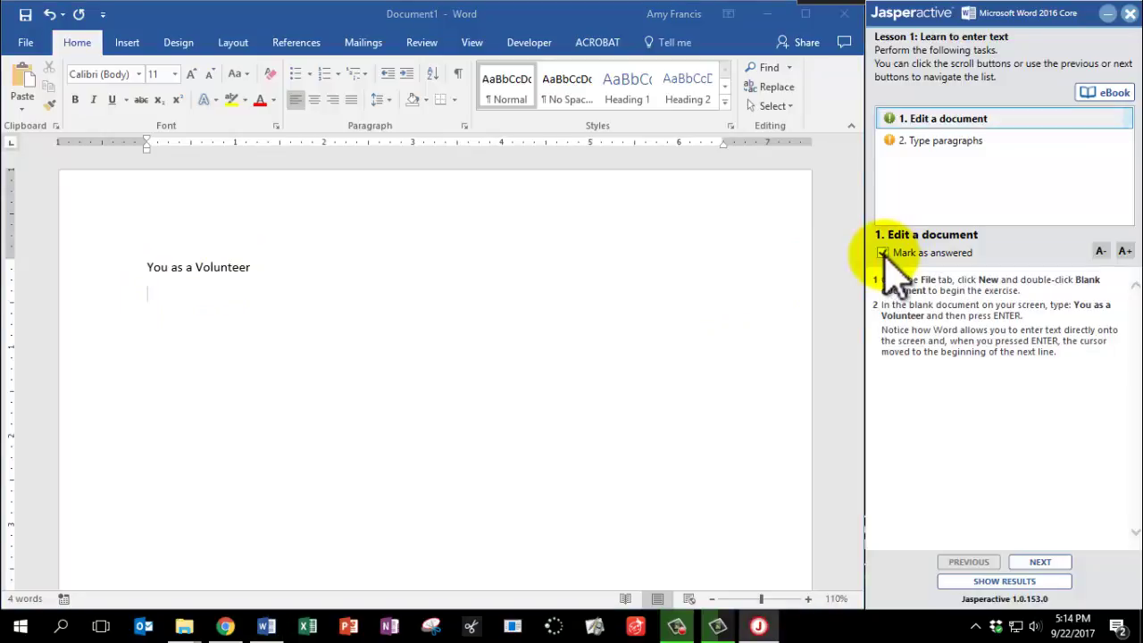
left_click(1040, 562)
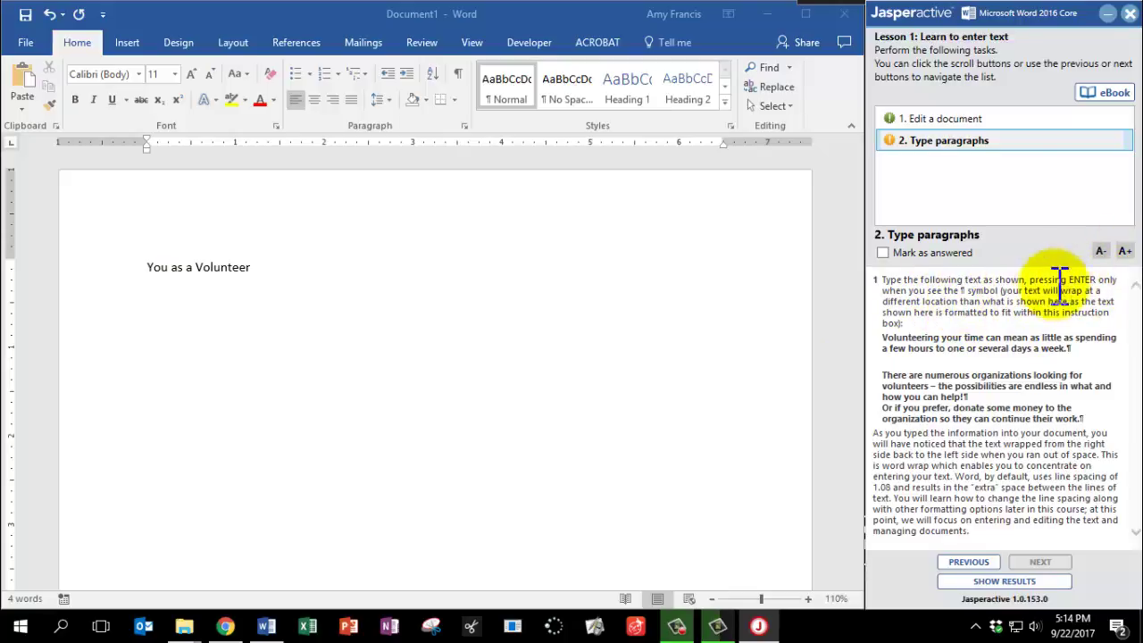
left_click(1125, 252)
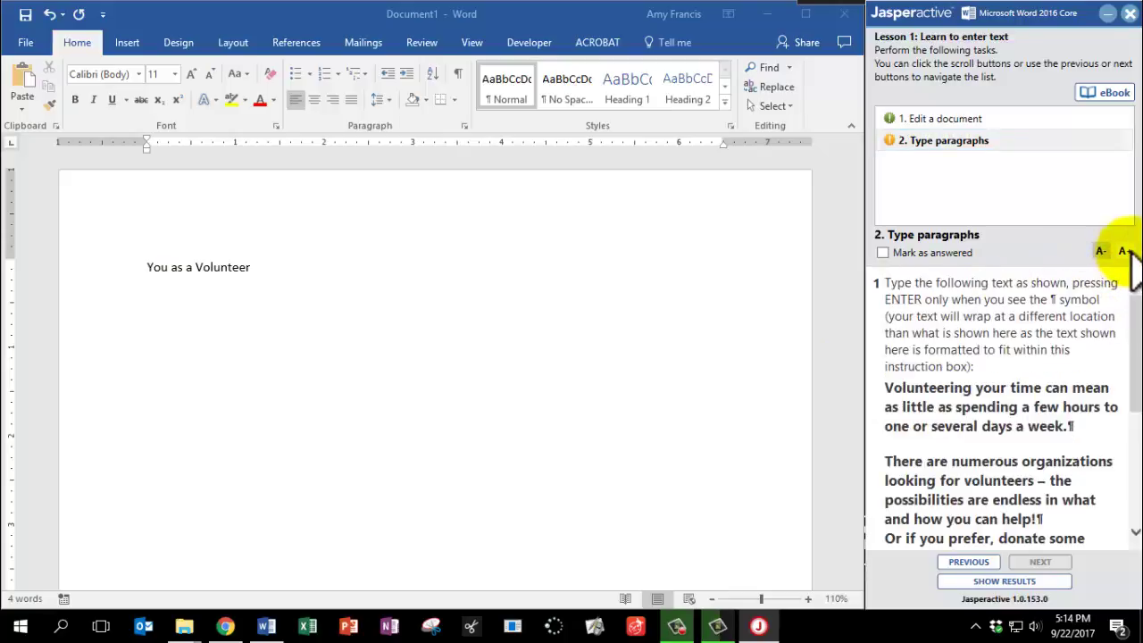
left_click(1125, 252)
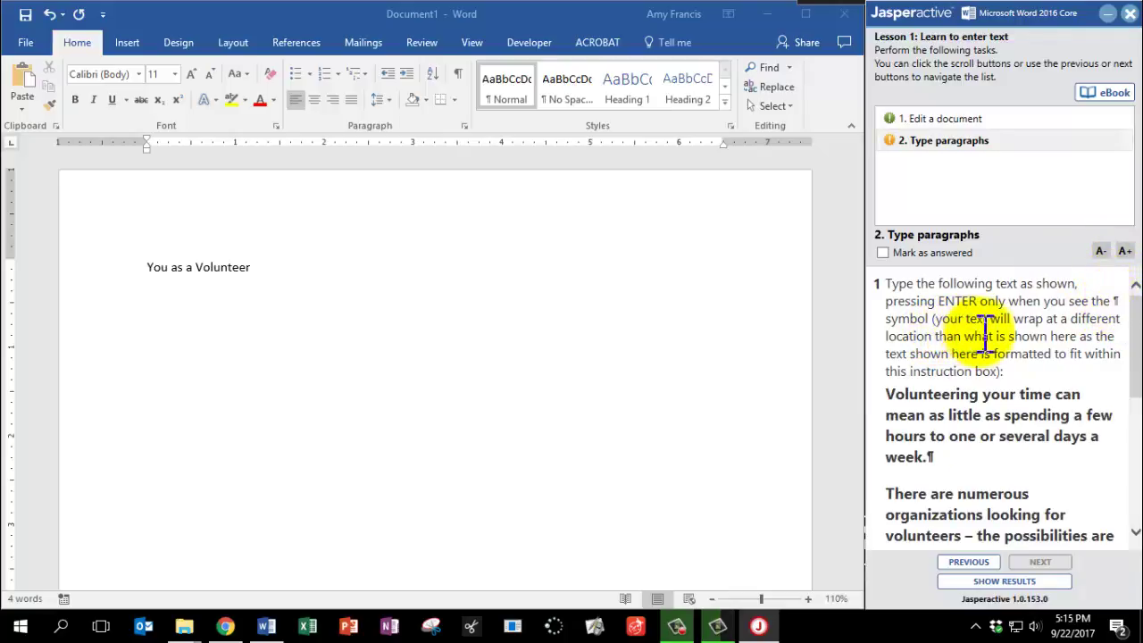
scroll(964, 330, "down", 1)
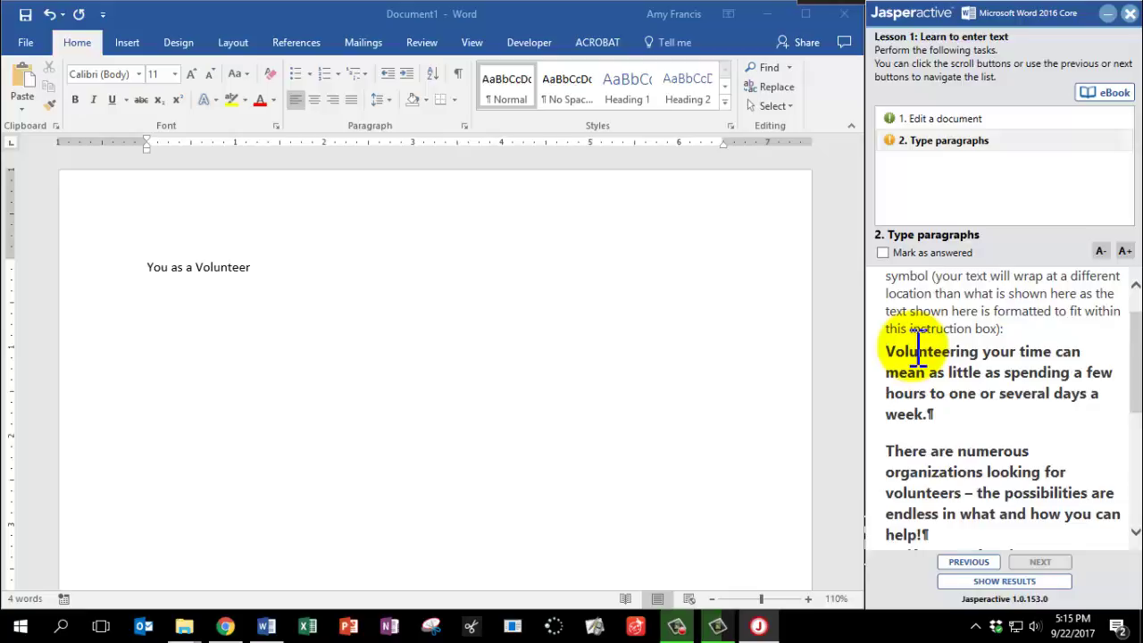
scroll(910, 375, "down", 1)
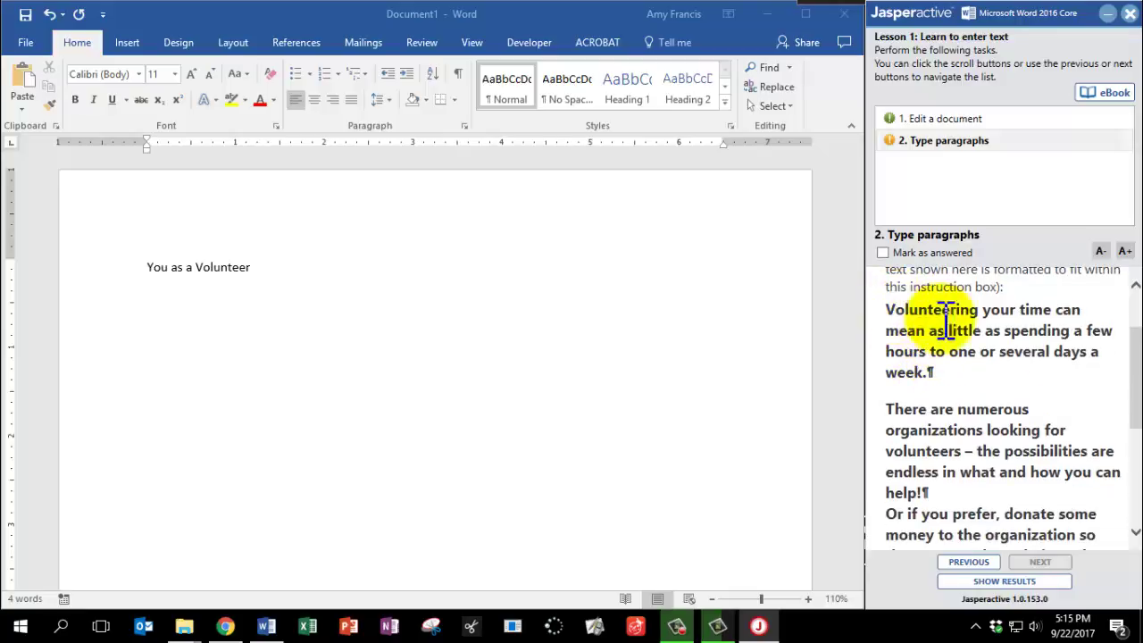
scroll(1132, 384, "down", 1)
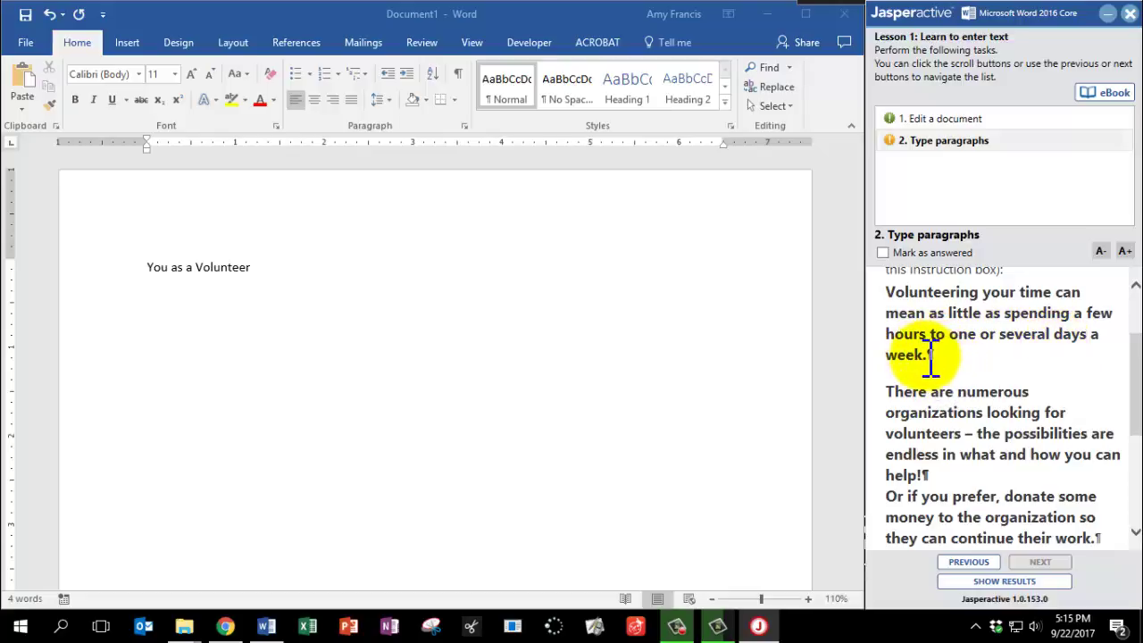
Type the 'Volunteering your time can mean…' paragraph under the title, ending with a period and a new line
left_click(159, 311)
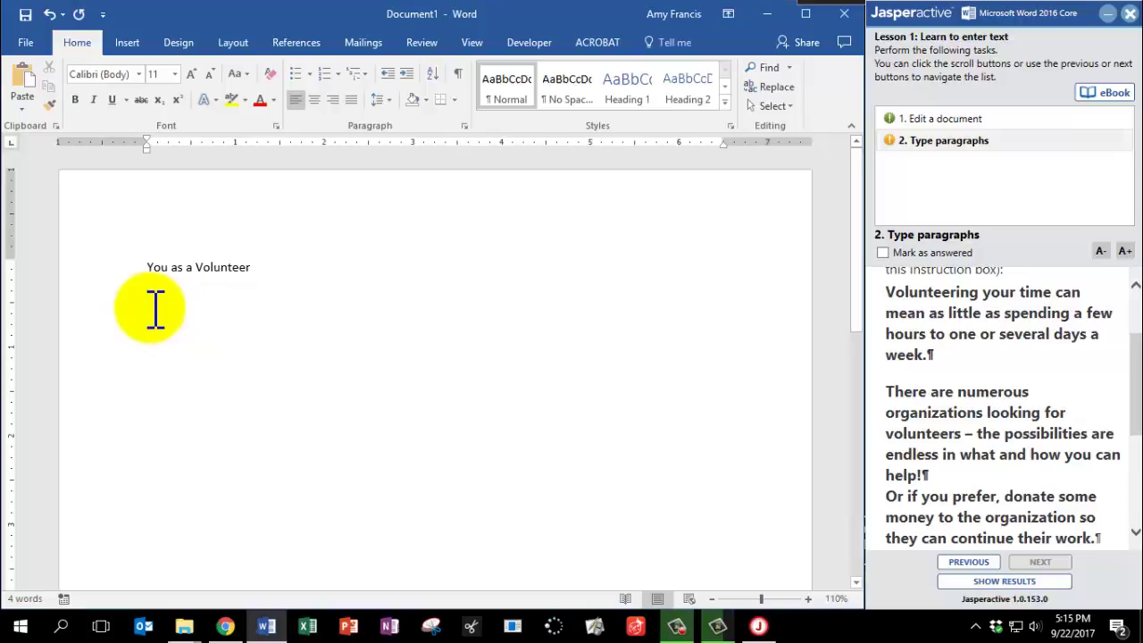
type("Voluntee")
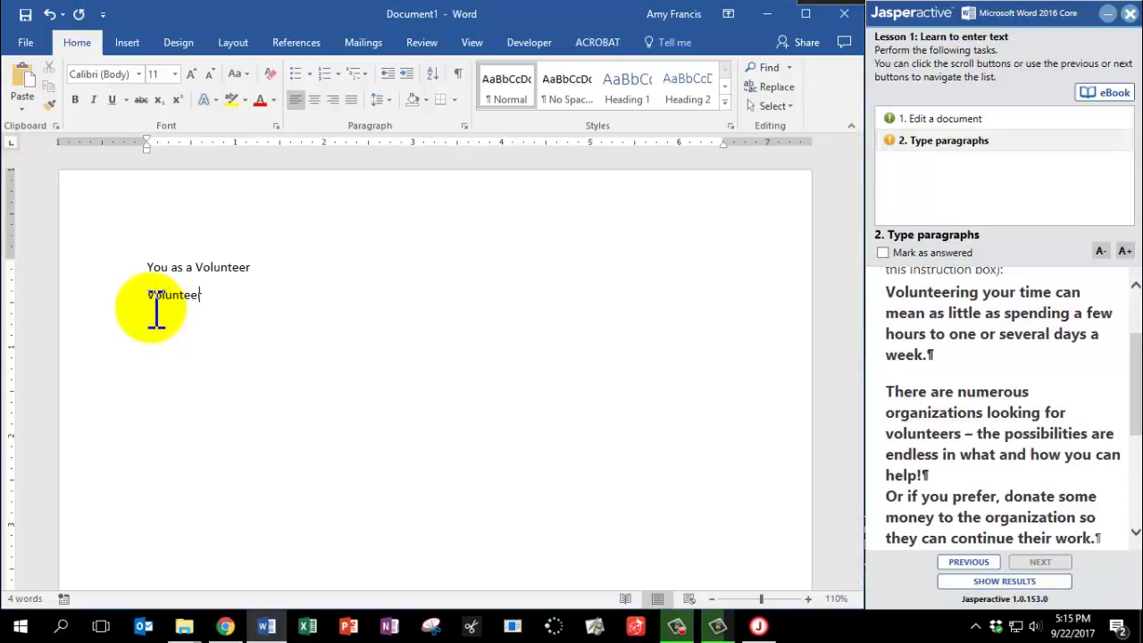
type("r time can mean as little as spedning a few hours to one or several days a week")
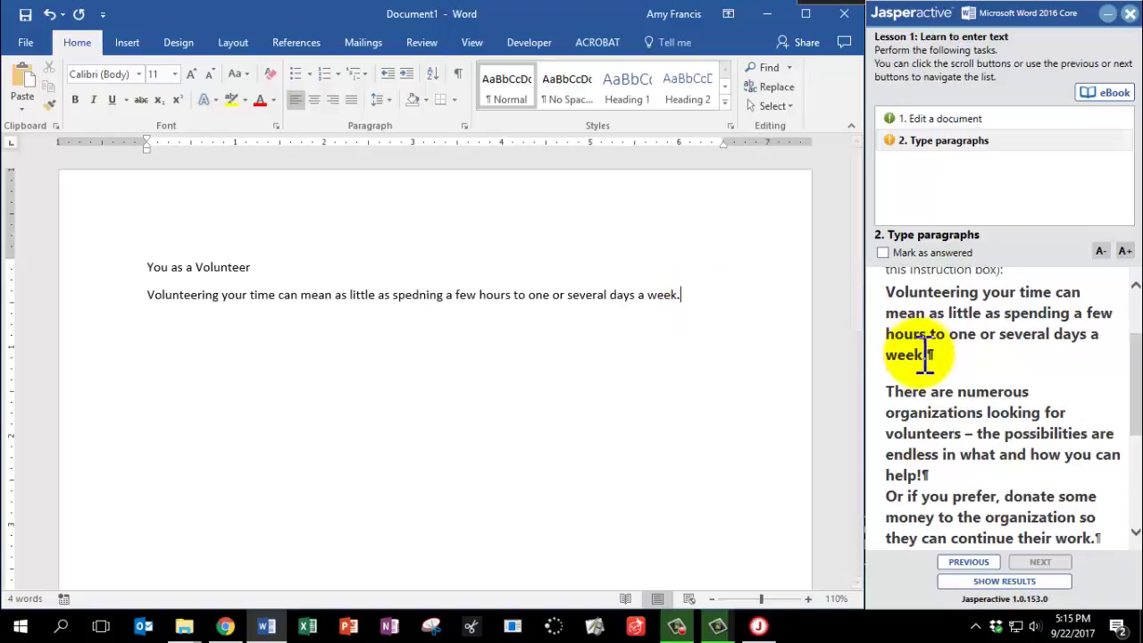
type(".")
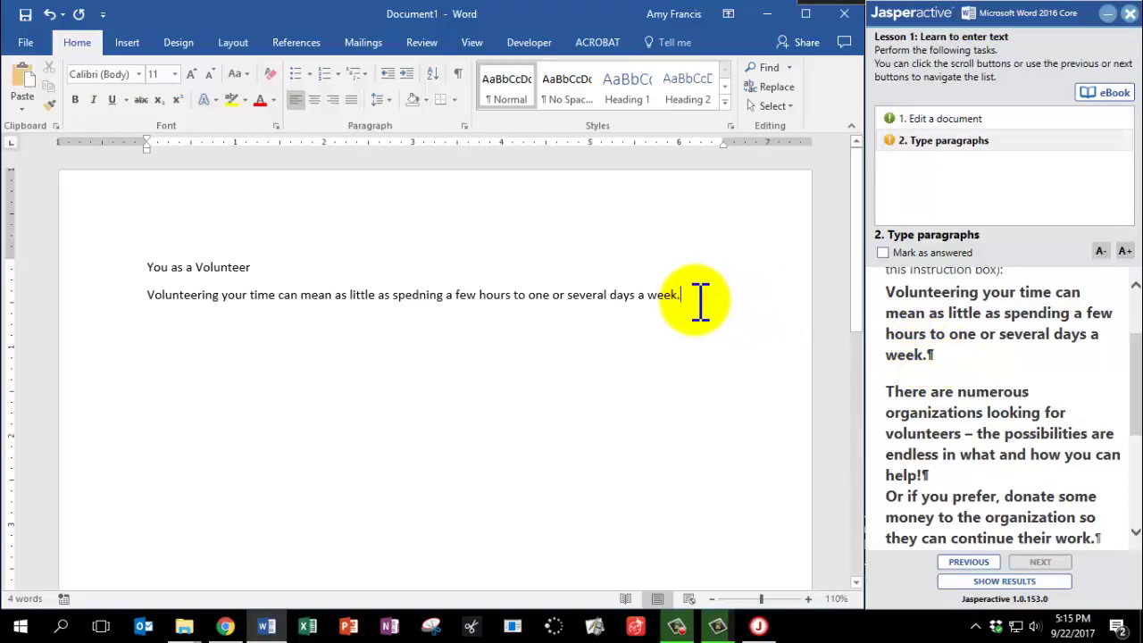
key("Return")
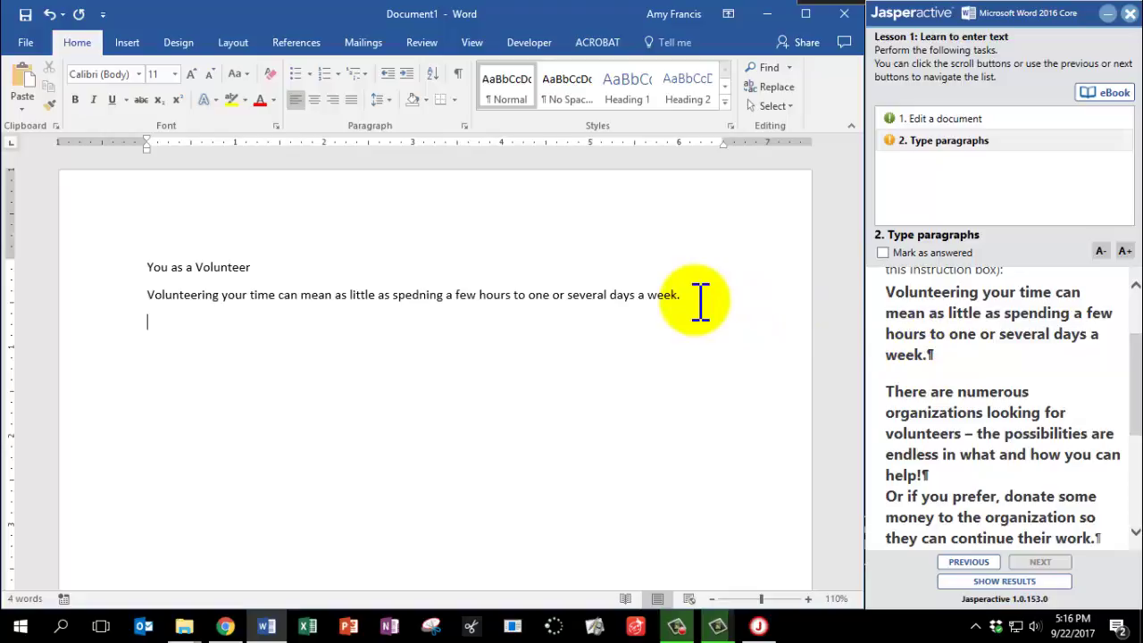
Type the paragraphs on organizations needing volunteers and on donating money, each ending with a new line
type("There are numerous organi")
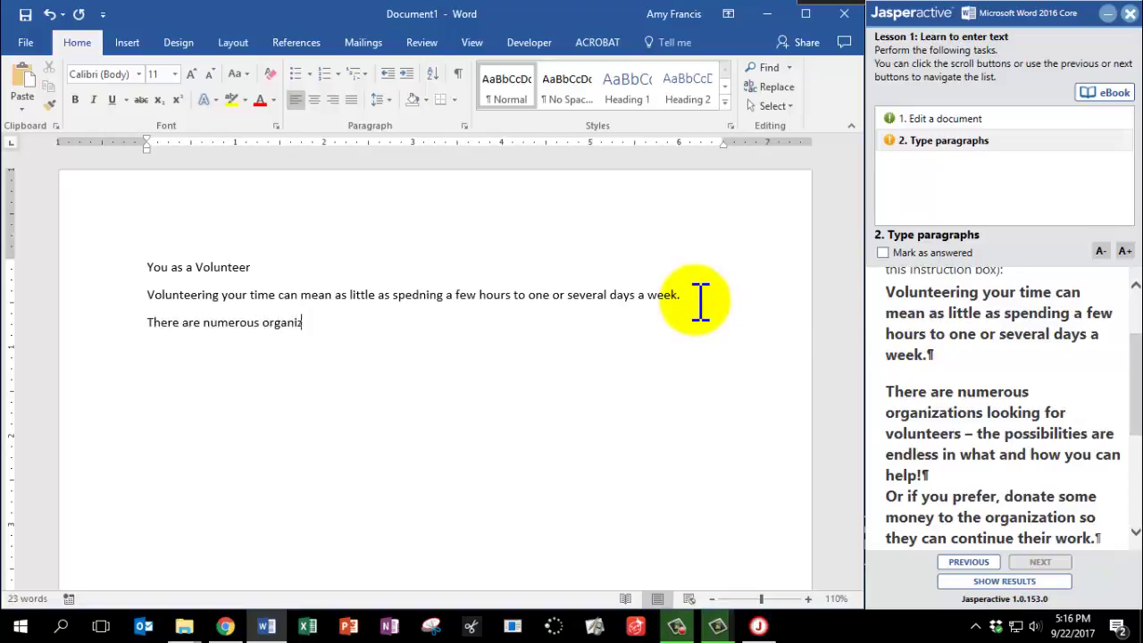
type("king for volunteers - th")
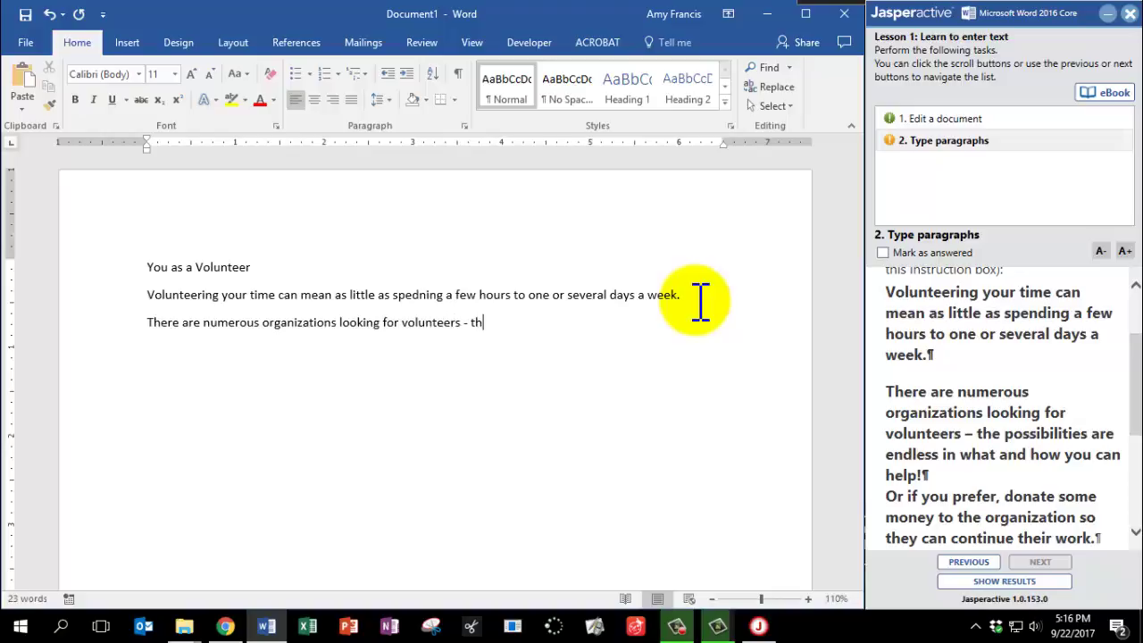
type("e possibilities are endless in wa")
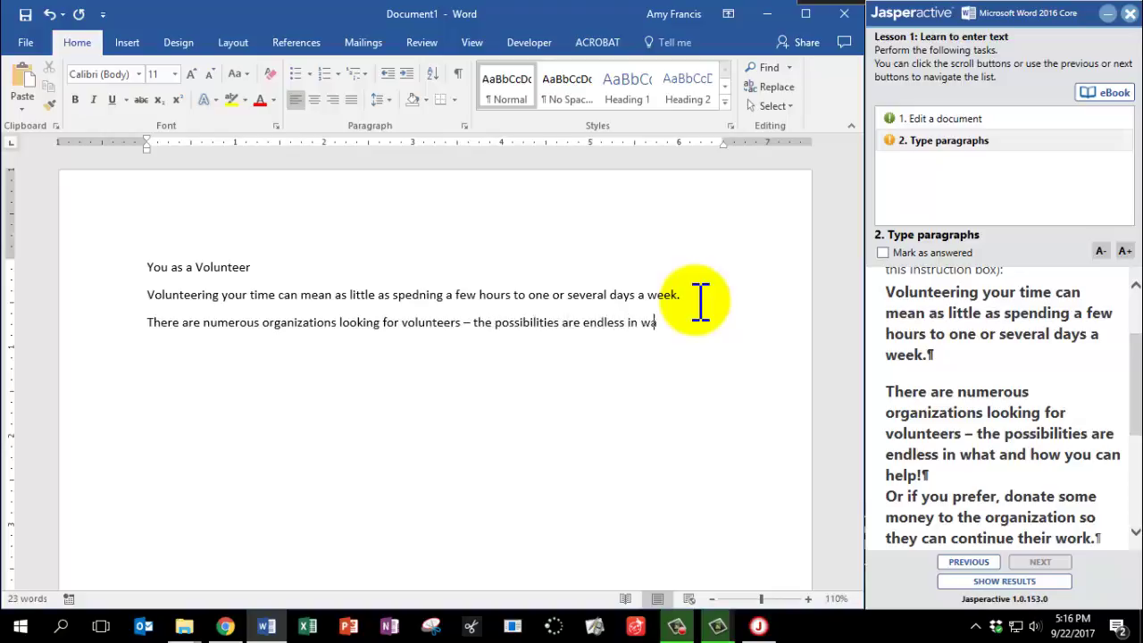
type("w you can help!")
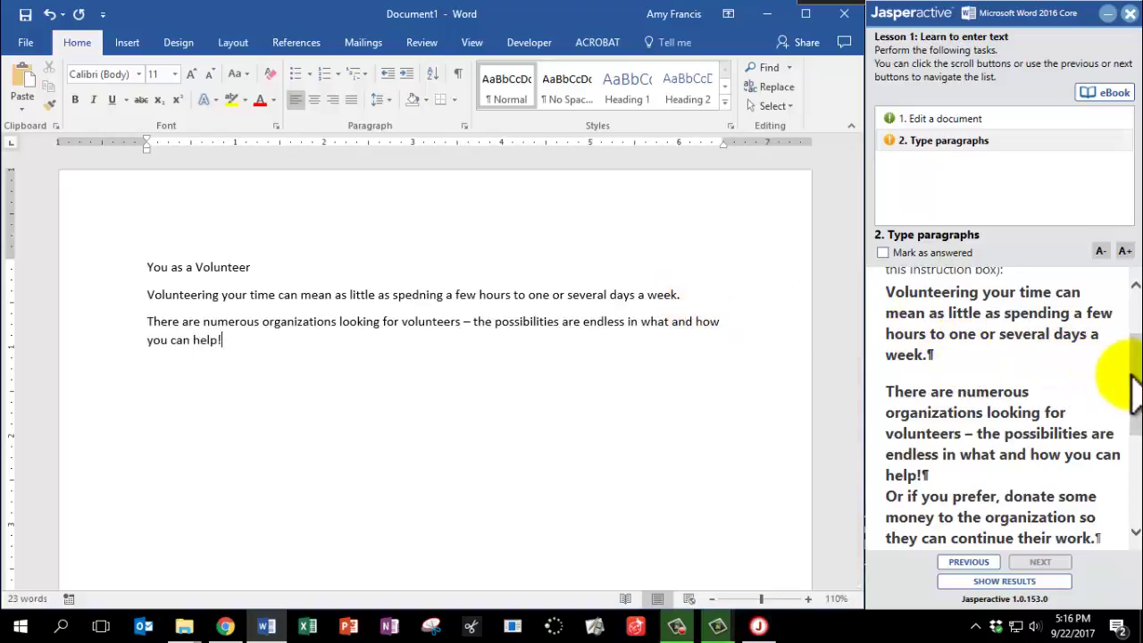
left_click_drag(1136, 386, 1136, 421)
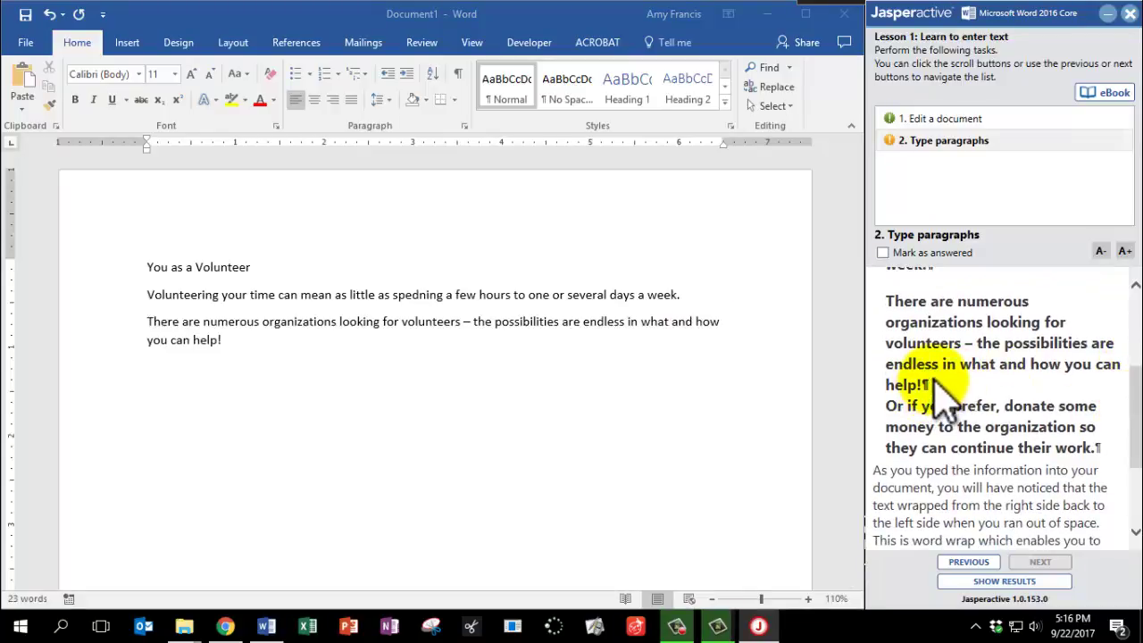
left_click(373, 20)
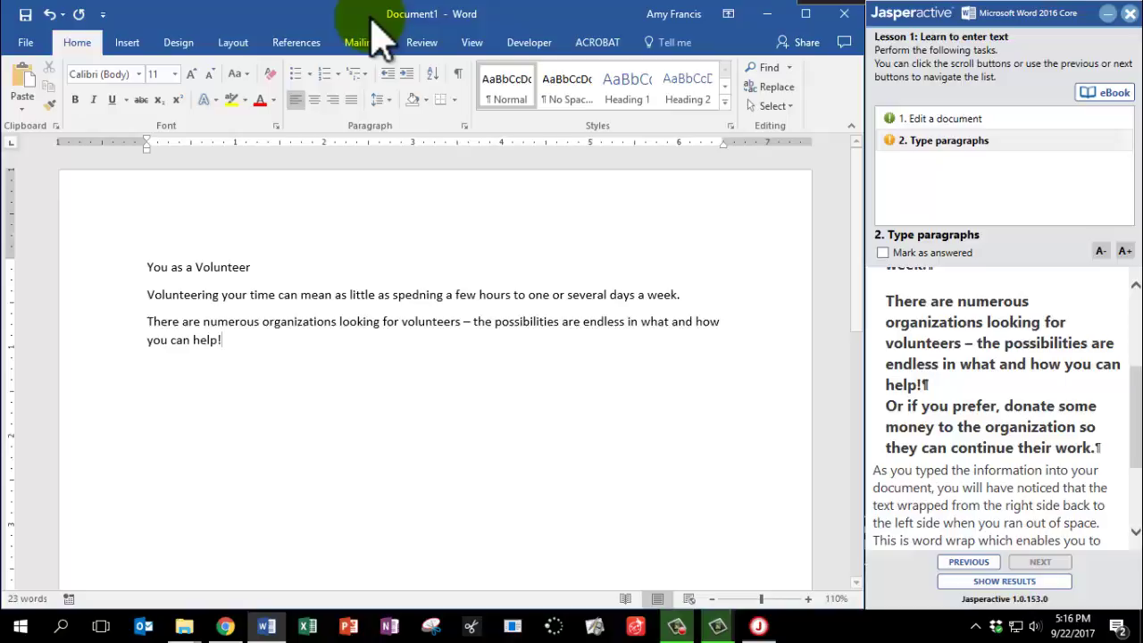
key("Return")
type("Or if you prefer, donate some money to the organization so they can continue their work.")
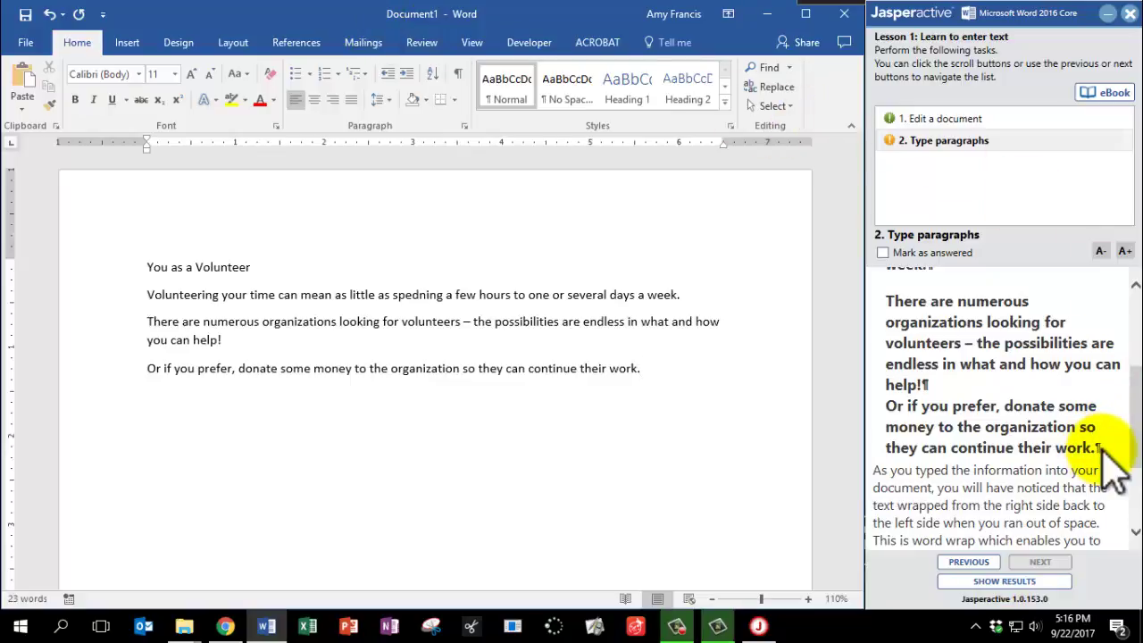
key("Return")
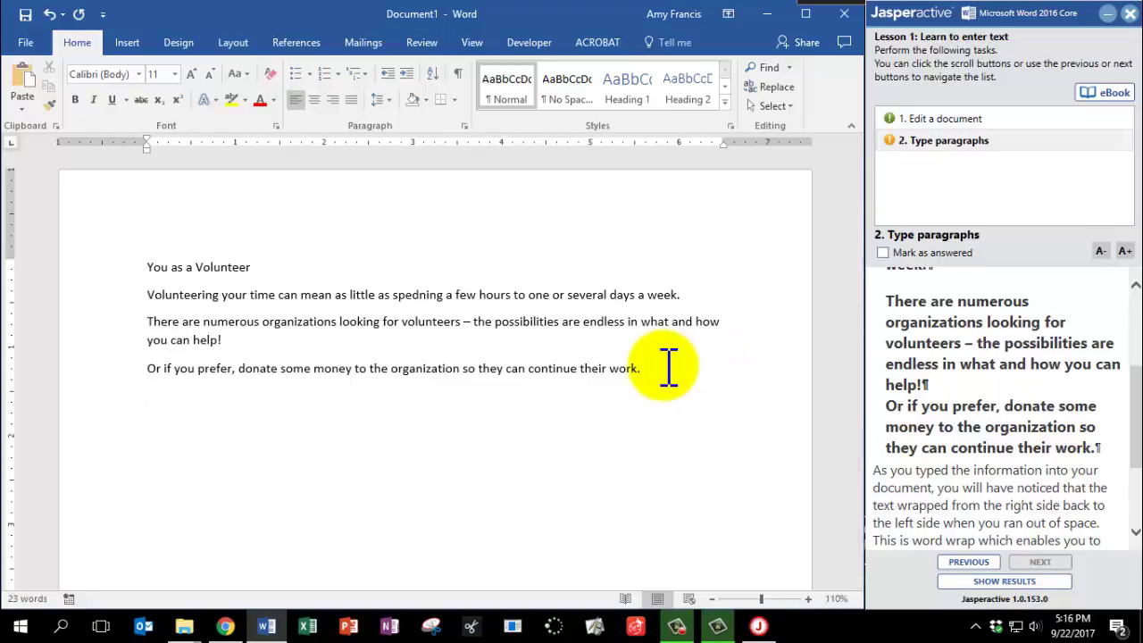
scroll(1013, 438, "down", 3)
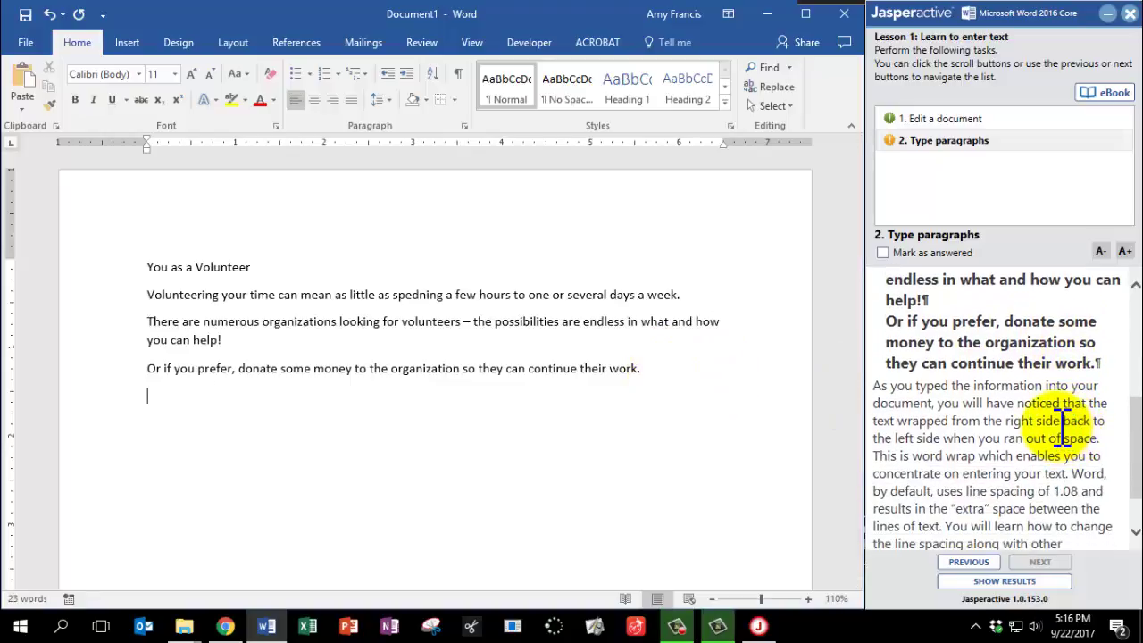
scroll(1061, 428, "down", 2)
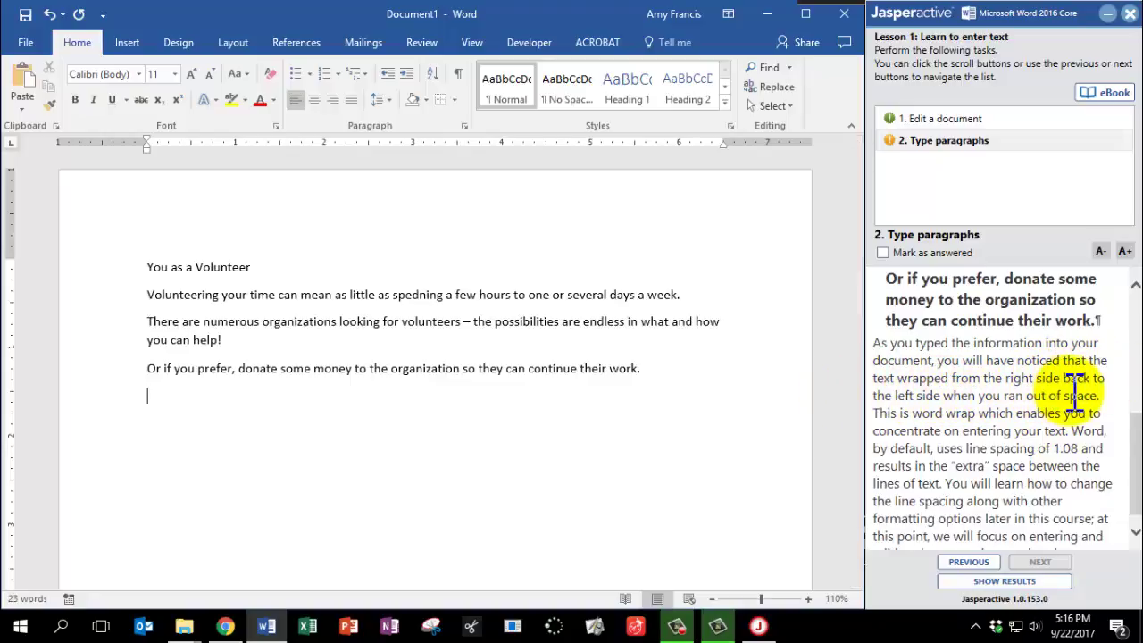
scroll(987, 409, "down", 1)
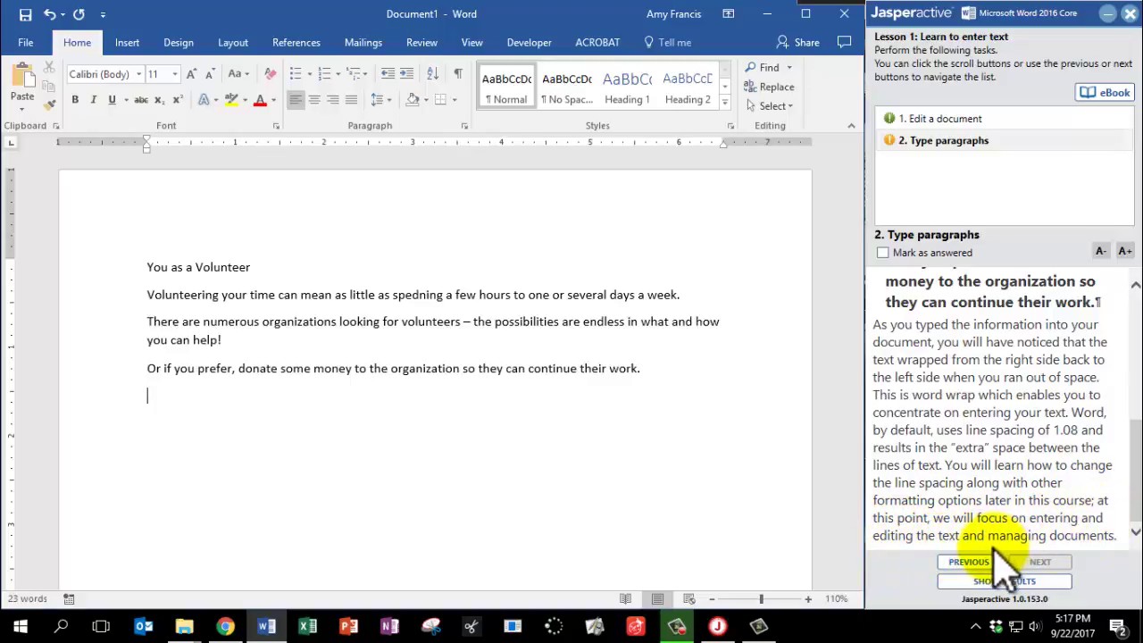
Mark the typing task answered and confirm Show Results to submit the lesson to Jasperactive
left_click(882, 252)
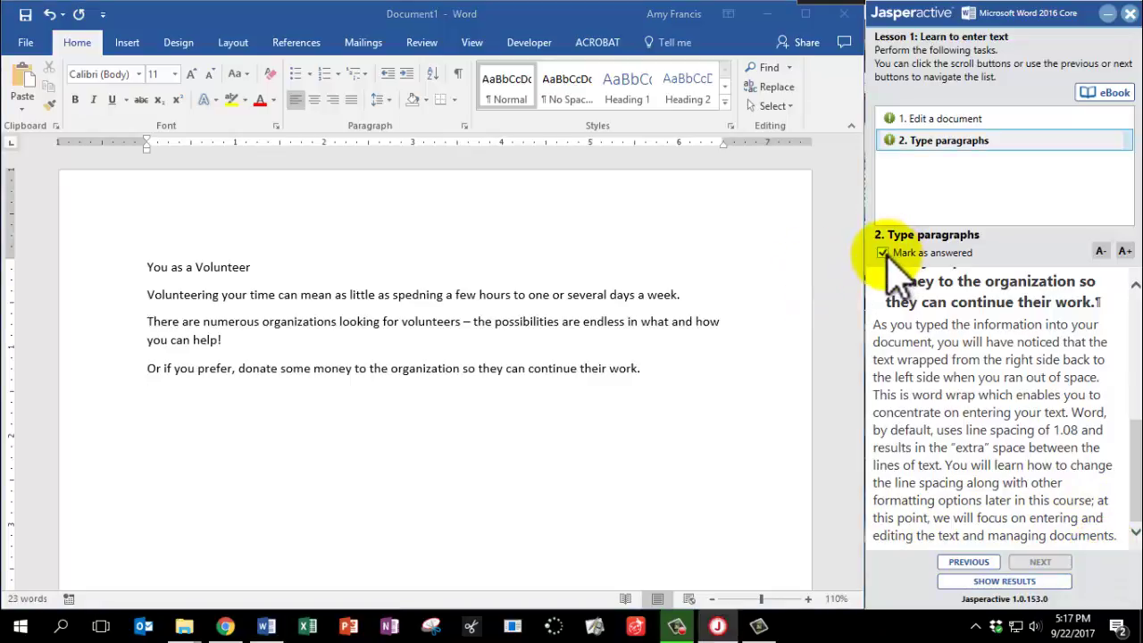
left_click(991, 584)
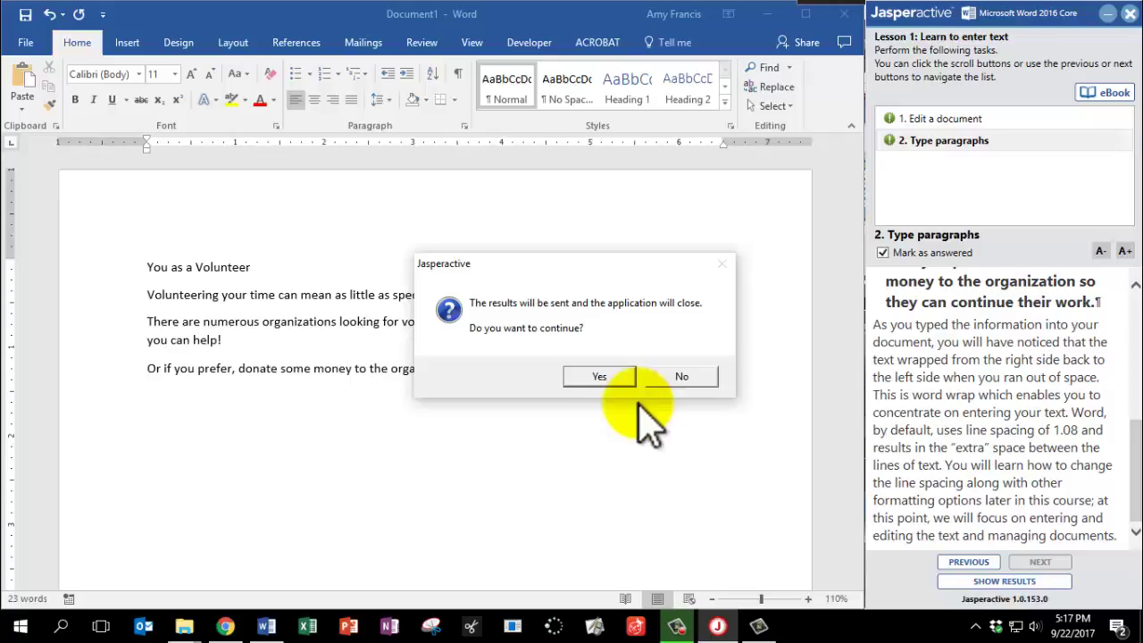
left_click(614, 382)
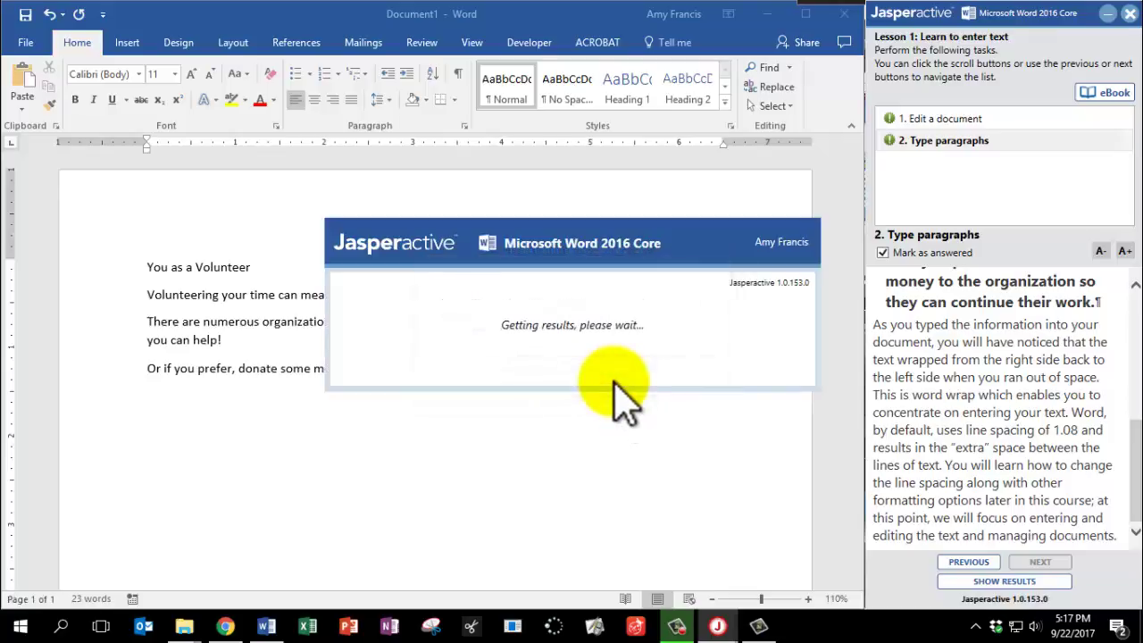